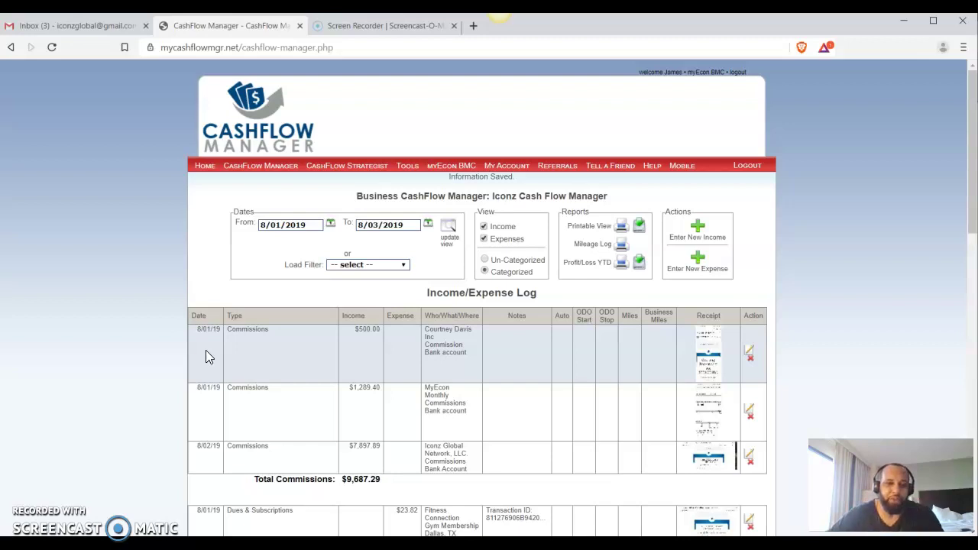
click(222, 345)
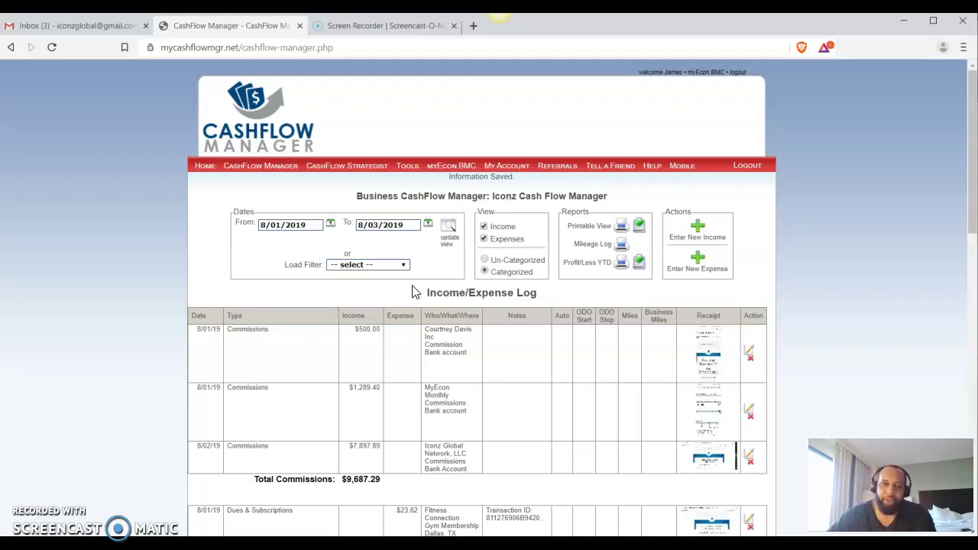
- Switch to Gmail, open the PayPal email thread about the CP ATLANTA AIRPORT payment and expand the $248.92 message
click(88, 26)
click(408, 193)
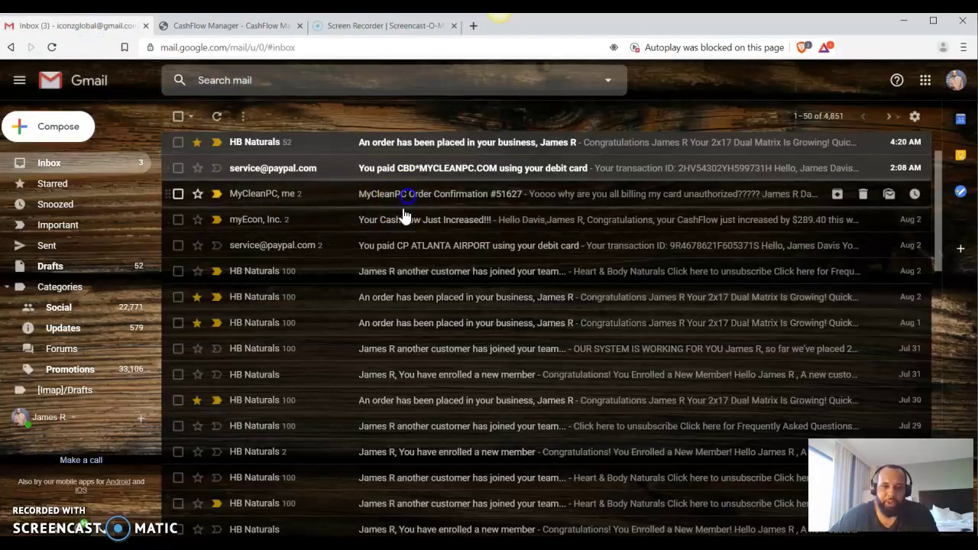
click(60, 164)
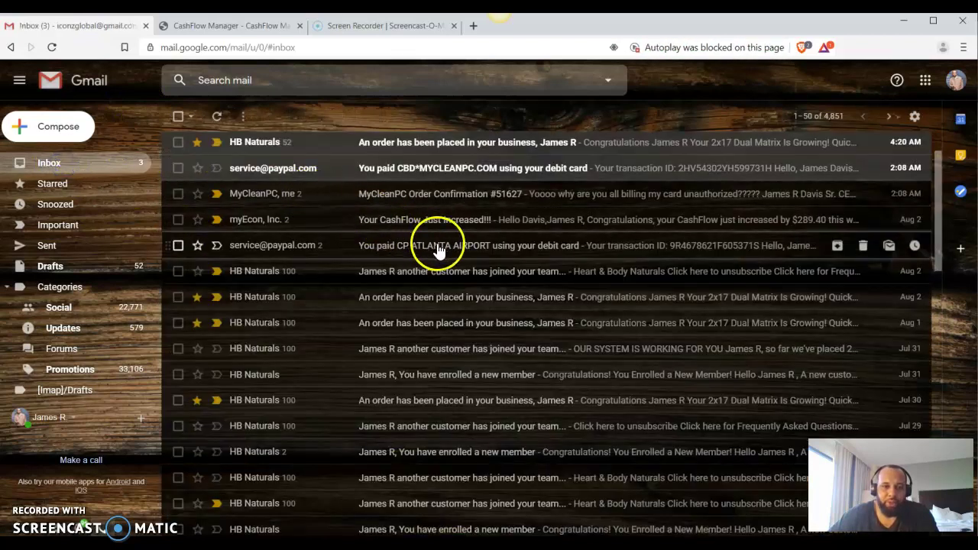
mouse_move(436, 245)
mouse_down()
mouse_move(444, 302)
mouse_move(426, 257)
mouse_up()
click(426, 245)
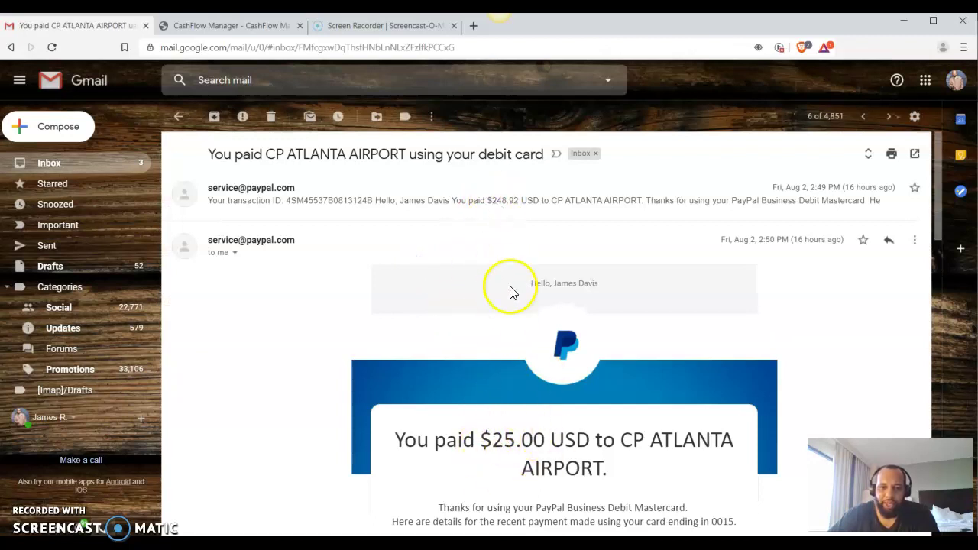
click(506, 216)
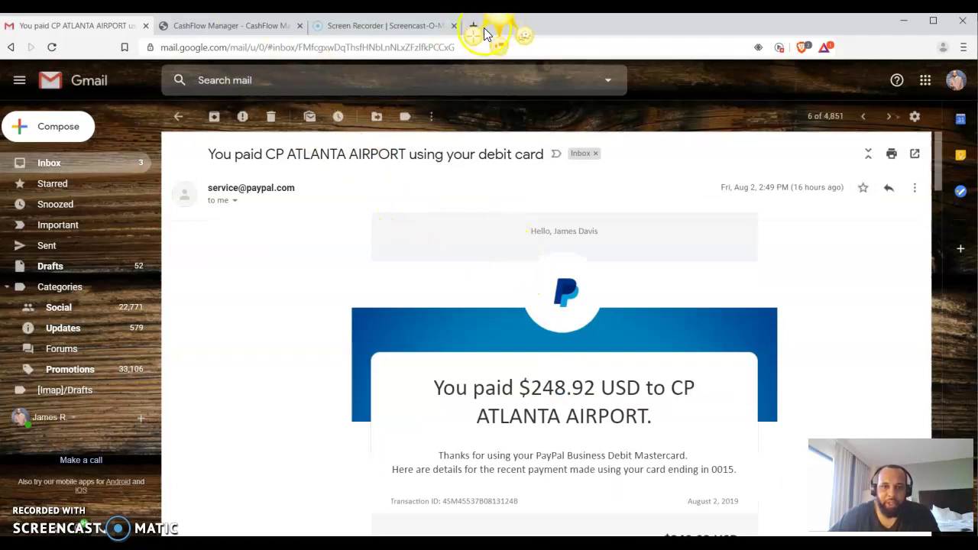
- Take a region screenshot of the open $248.92 PayPal receipt, from the message toolbar down to the transaction details
key(ctrl+shift+s)
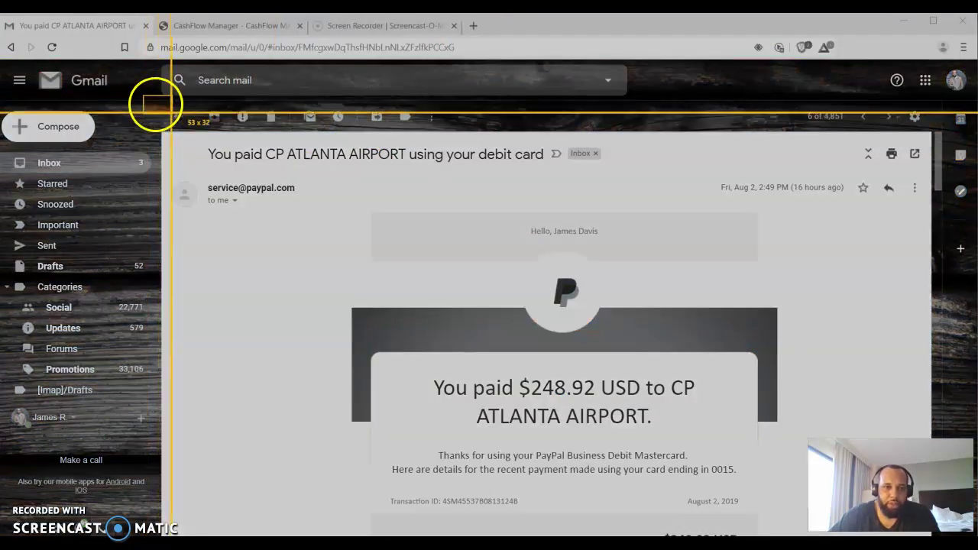
drag(143, 95, 764, 508)
click(162, 529)
click(267, 483)
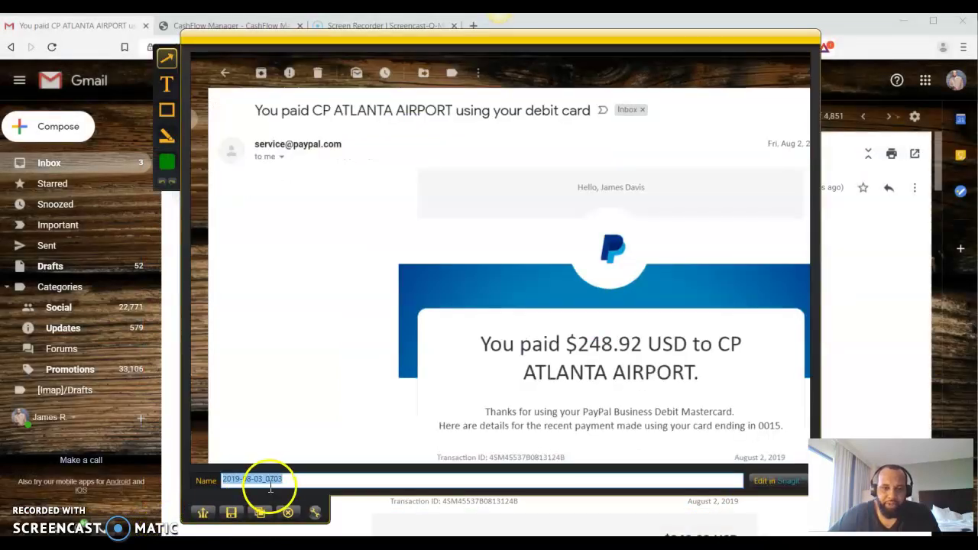
- Name the capture atlreceipt and save it as a PNG image in the Downloads folder
drag(280, 483, 213, 495)
click(308, 479)
text(a)
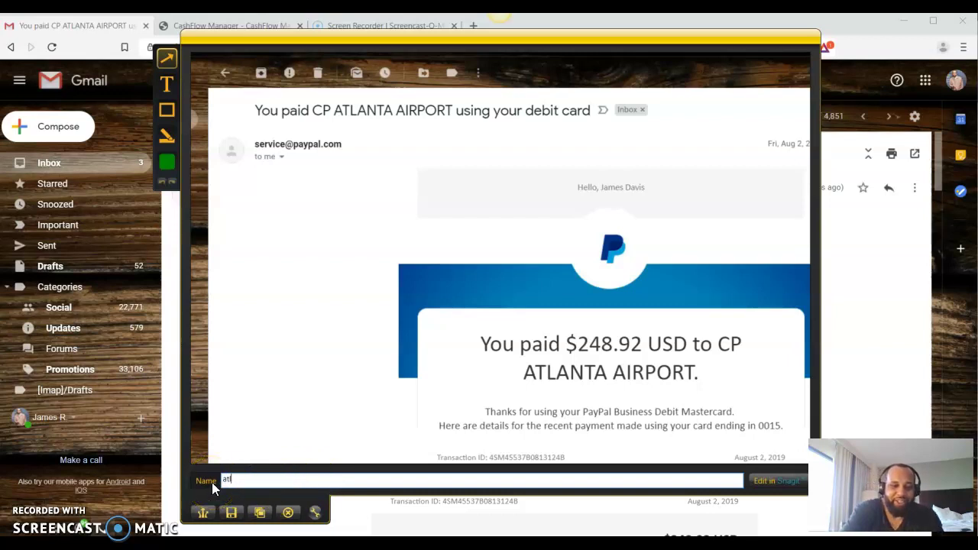
text(tlreceipt)
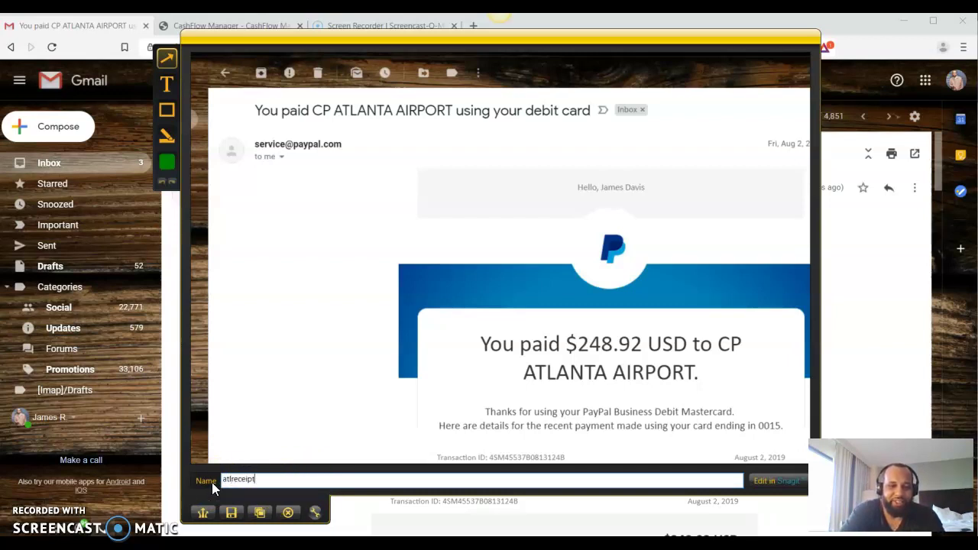
click(245, 517)
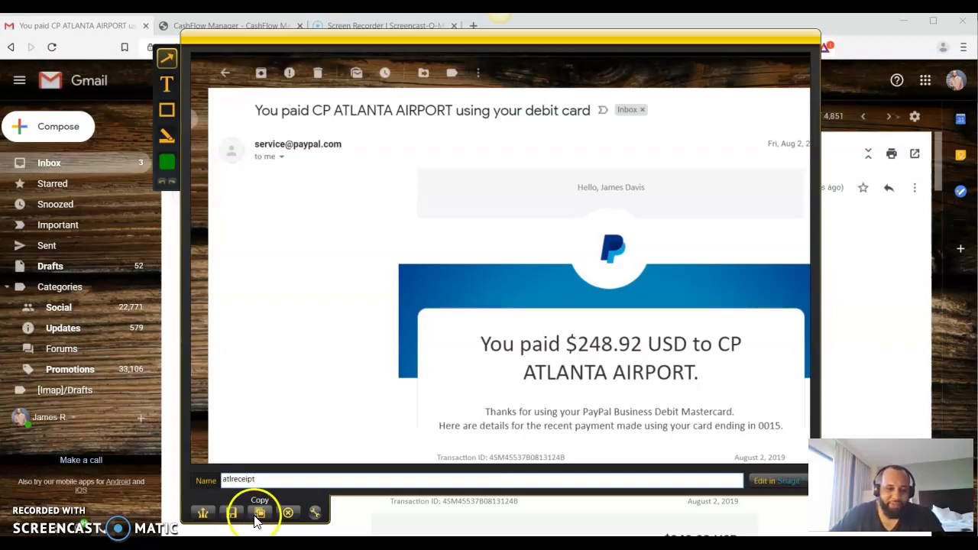
click(245, 517)
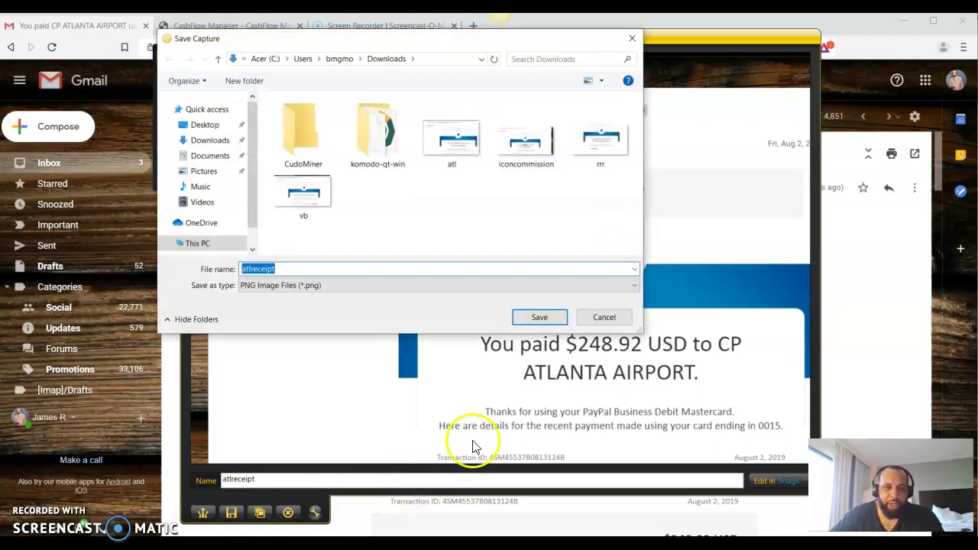
click(539, 318)
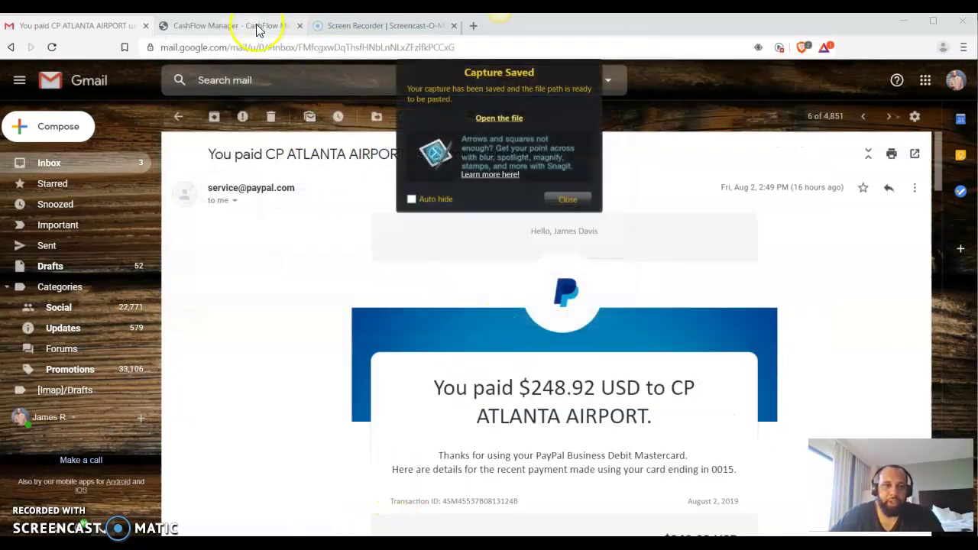
- Switch to CashFlow Manager and start a new expense with the type Travel: Lodging
click(257, 25)
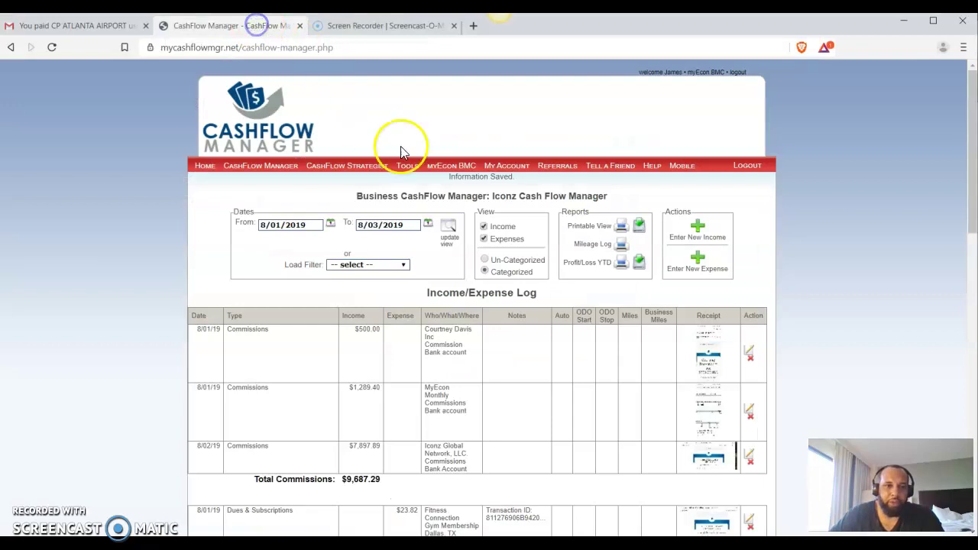
click(699, 265)
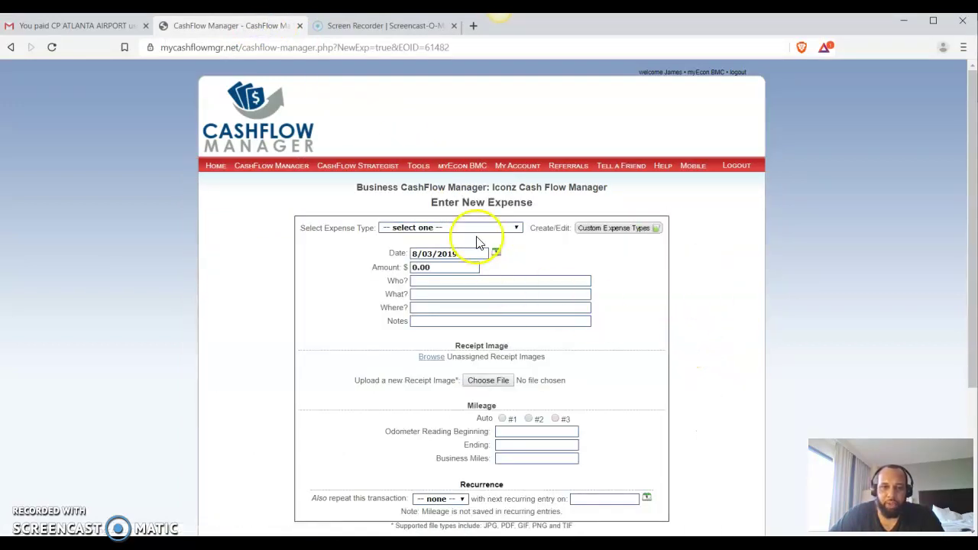
click(486, 229)
scroll(448, 321, down, 5)
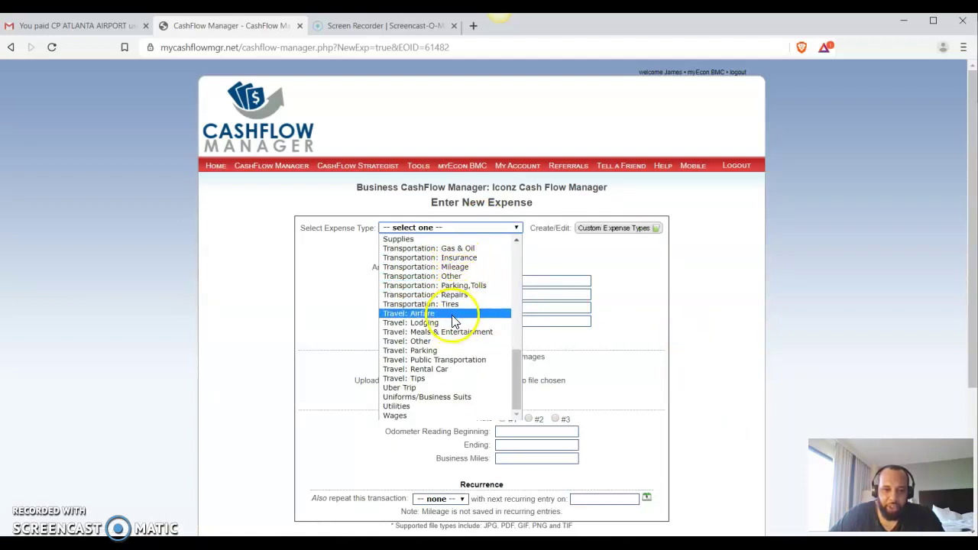
click(449, 327)
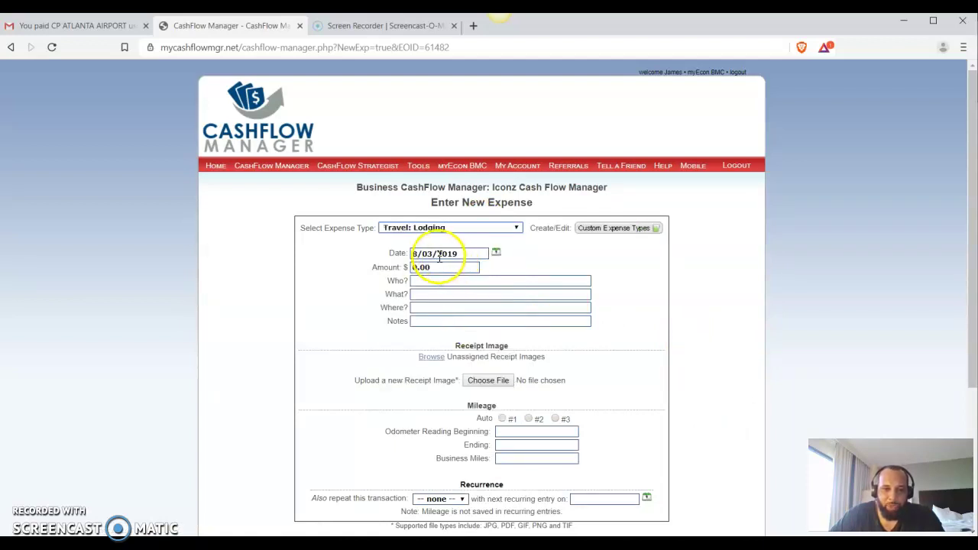
- Check the payment date in the receipt email and set the expense date to 8/02/2019
click(63, 25)
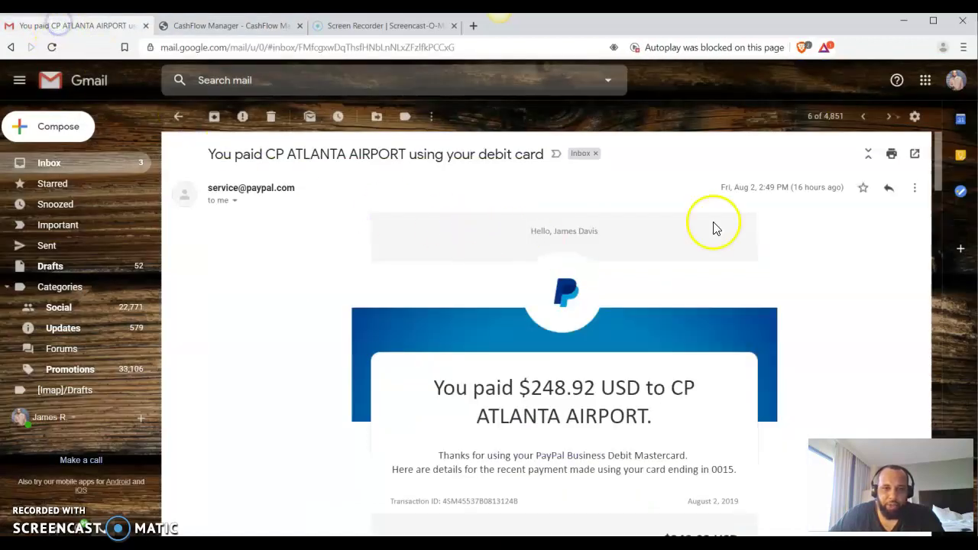
click(251, 29)
click(430, 253)
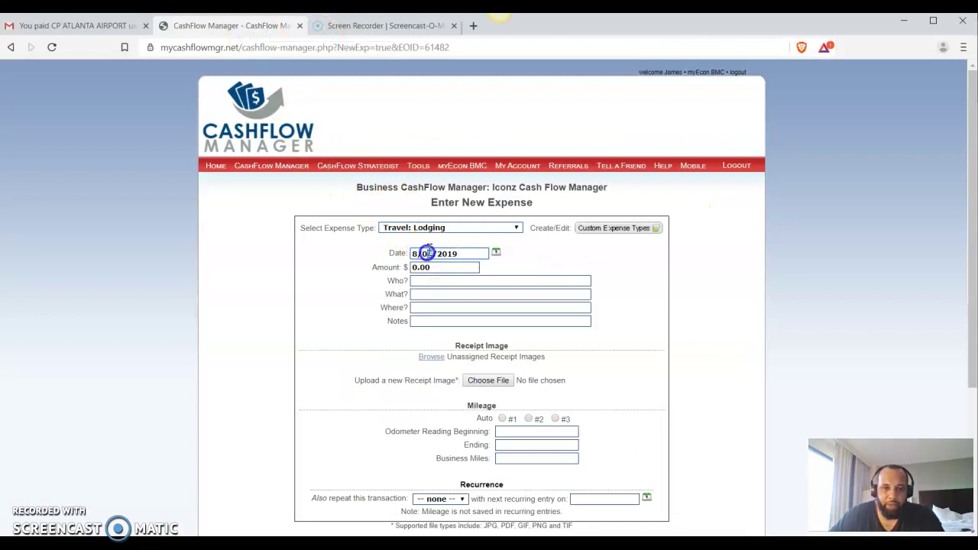
- Copy the paid amount 248.92 from the receipt email into the expense's Amount field
click(84, 25)
drag(596, 388, 531, 389)
right_click(537, 388)
click(562, 395)
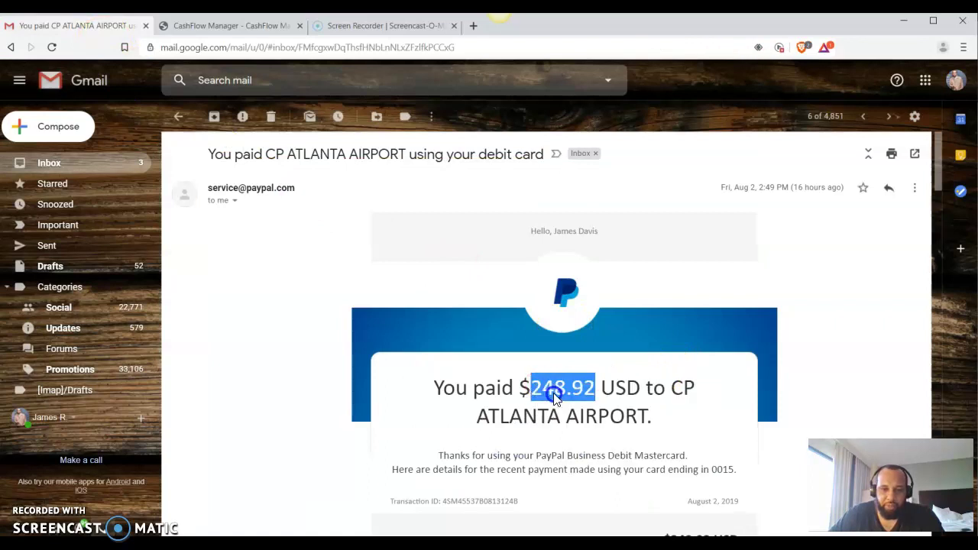
click(231, 29)
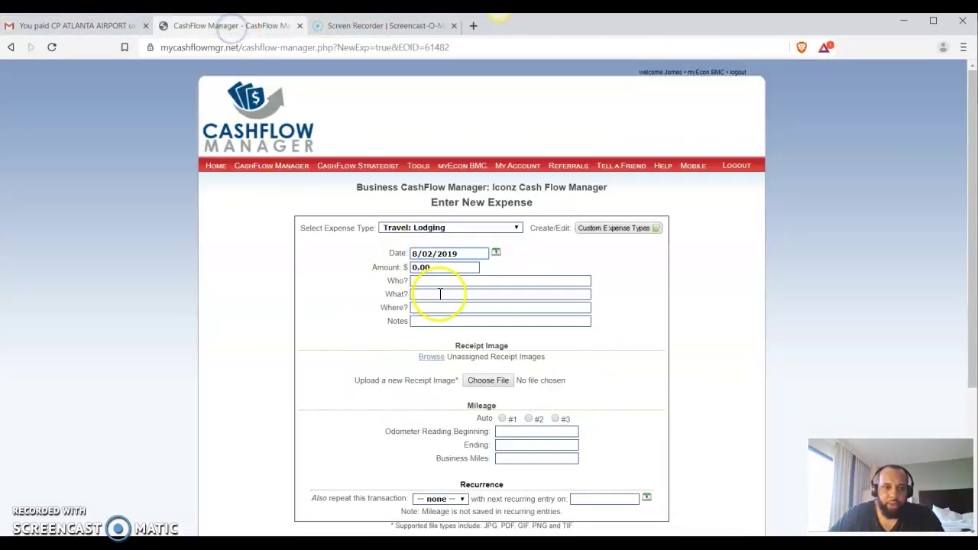
drag(405, 267, 432, 266)
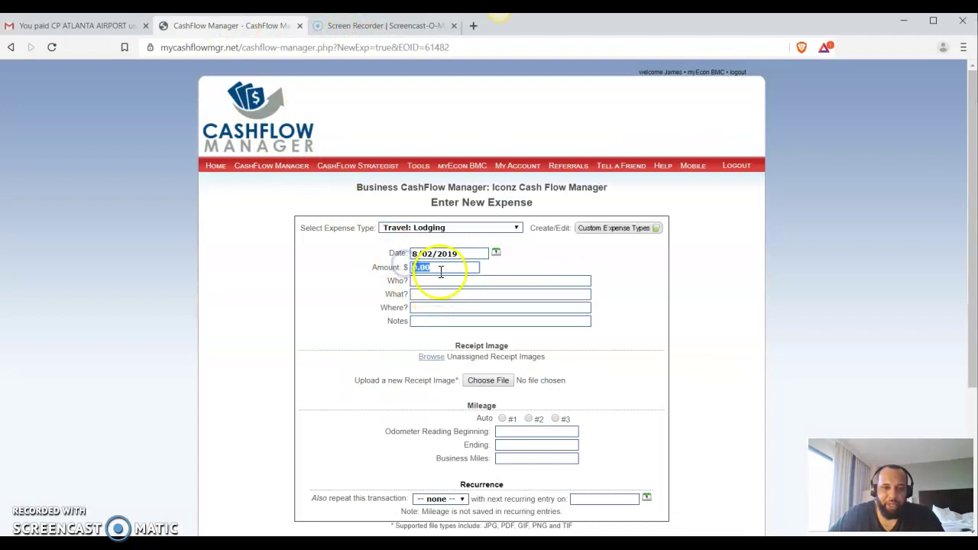
right_click(441, 269)
click(462, 333)
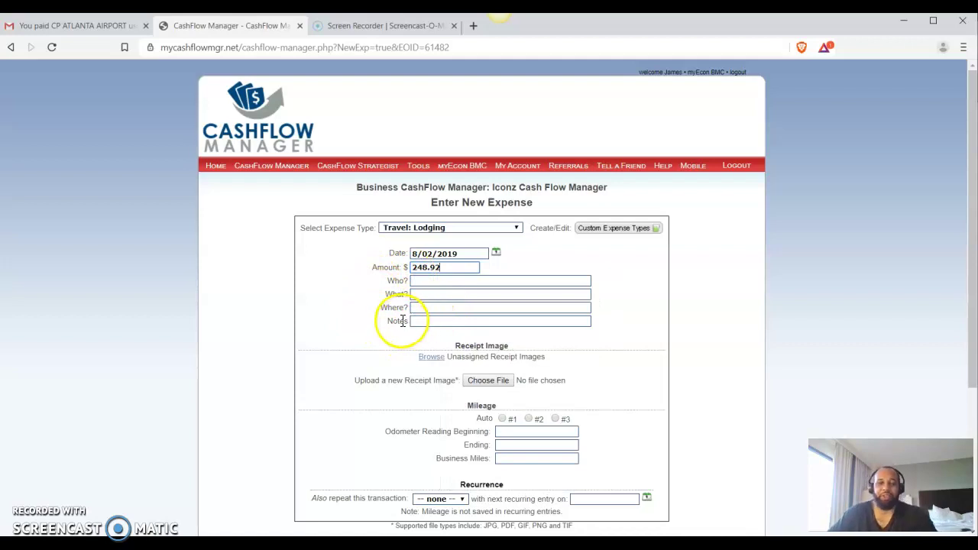
- Fill in Who as Crown Plaza Atlanta Airport, What as Business Stay in Atlanta for Convention, and Where as Atlanta, GA
click(426, 280)
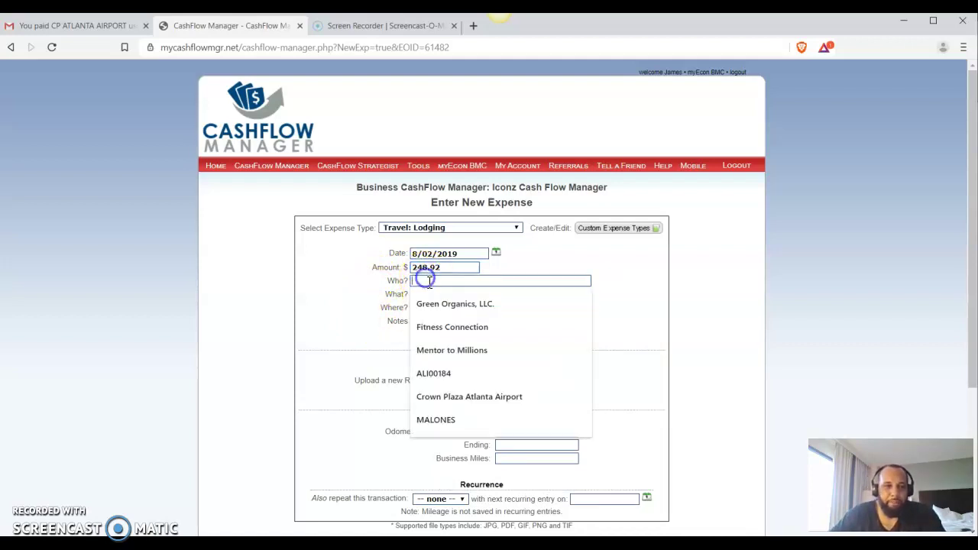
click(456, 398)
click(435, 295)
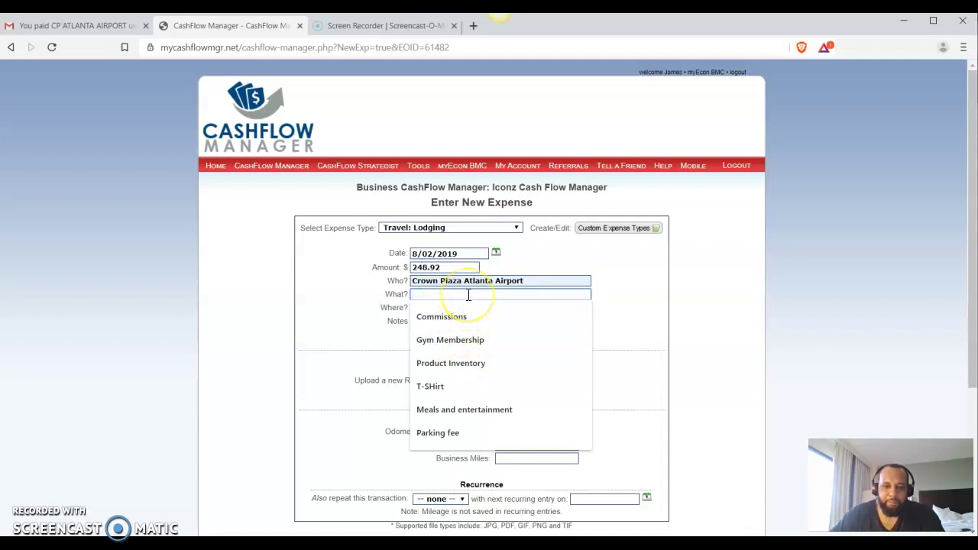
text(Business)
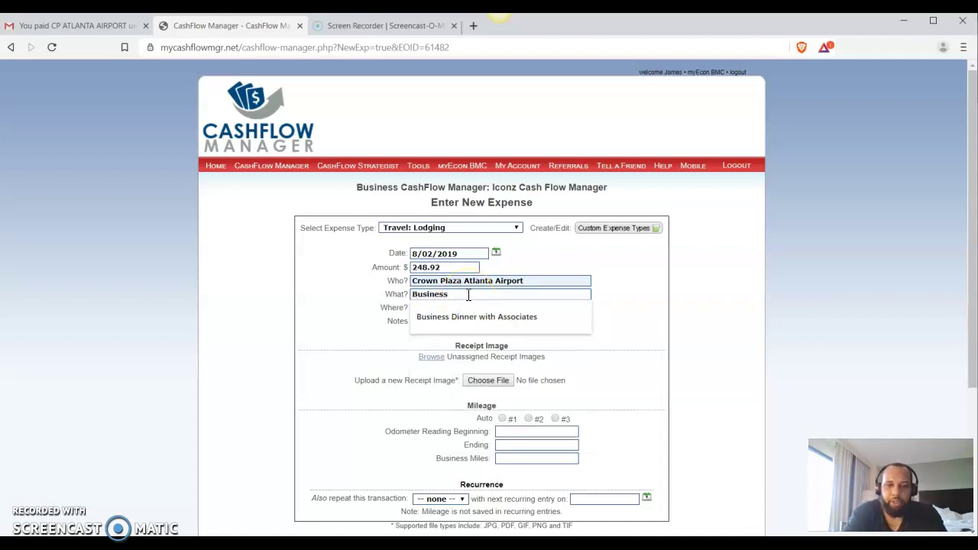
text( Stay in)
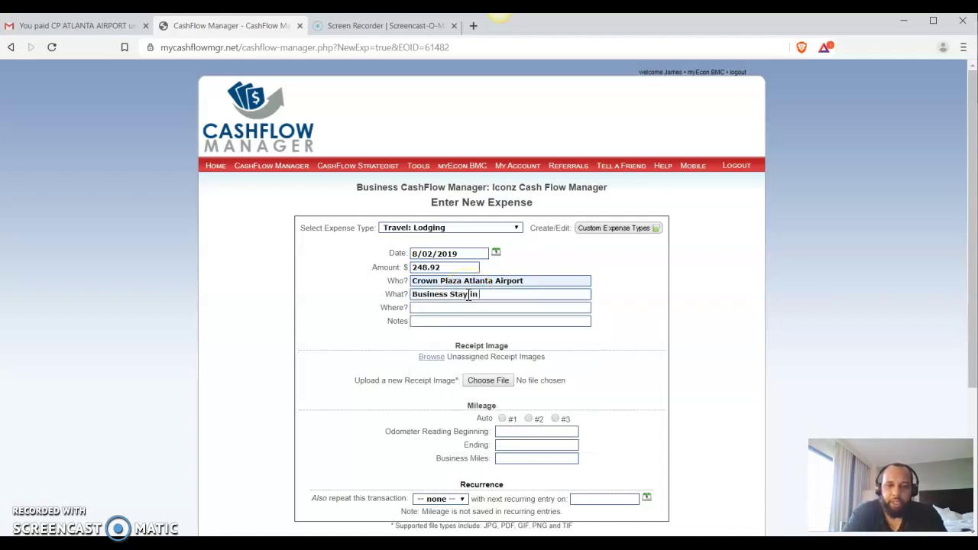
text( Atlanta for Convention)
key(Tab)
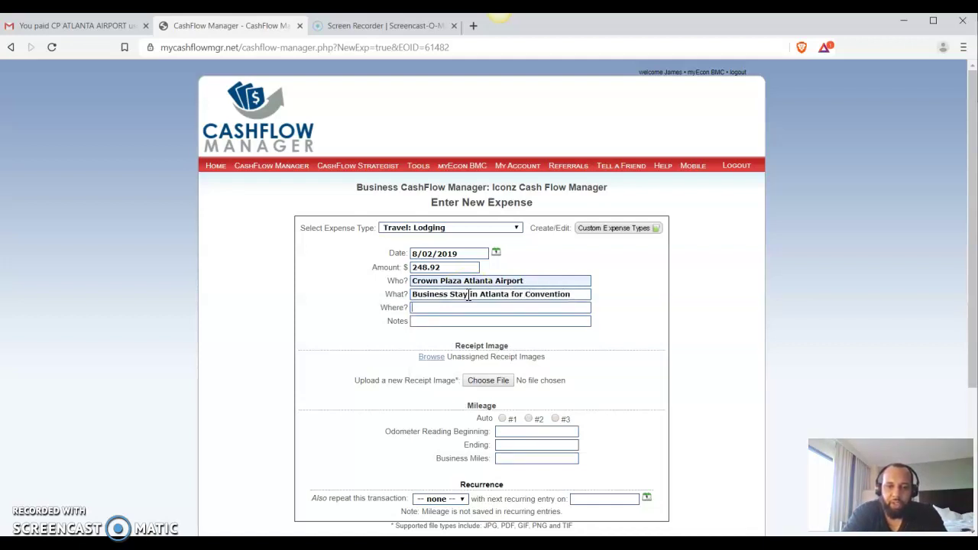
text(Atlanta, GA)
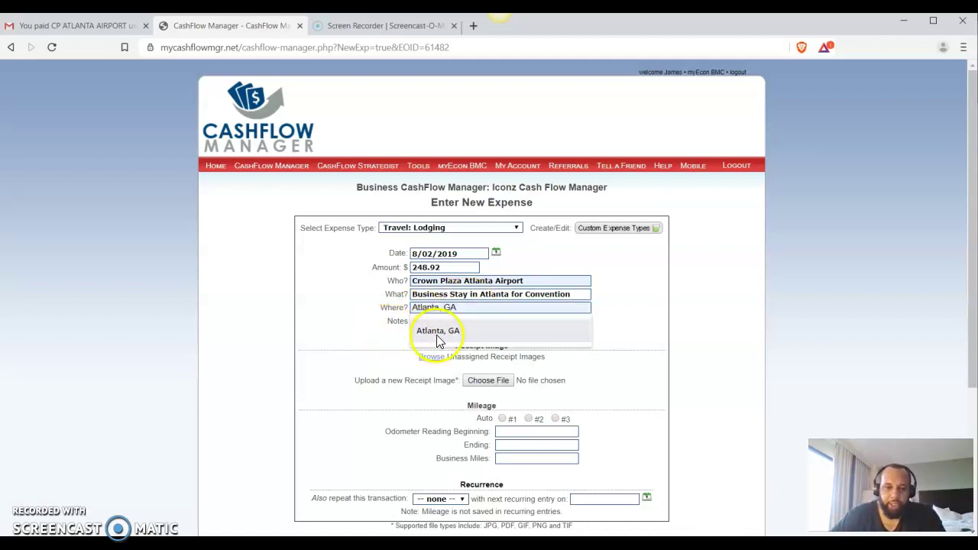
click(437, 331)
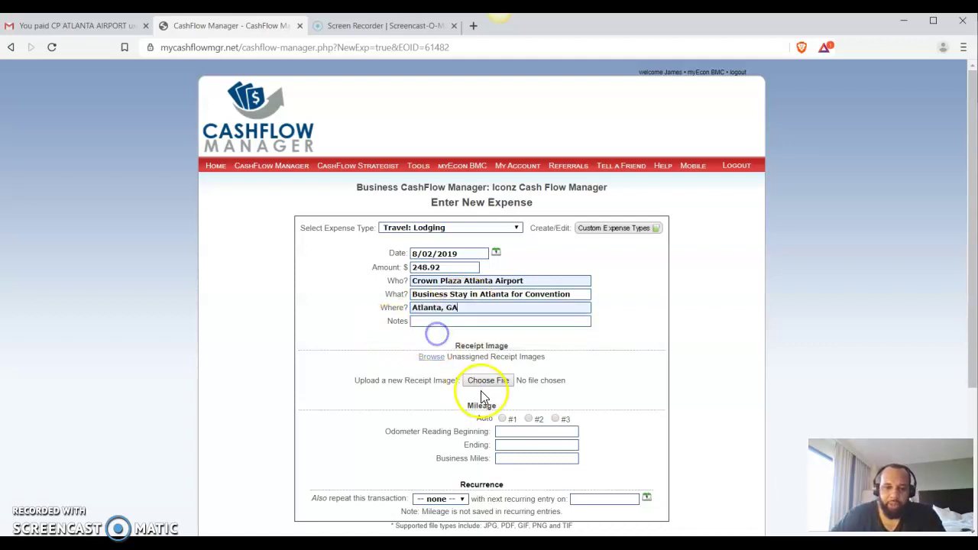
- Attach atlreceipt.png from Downloads as the receipt image and save the new expense
click(487, 380)
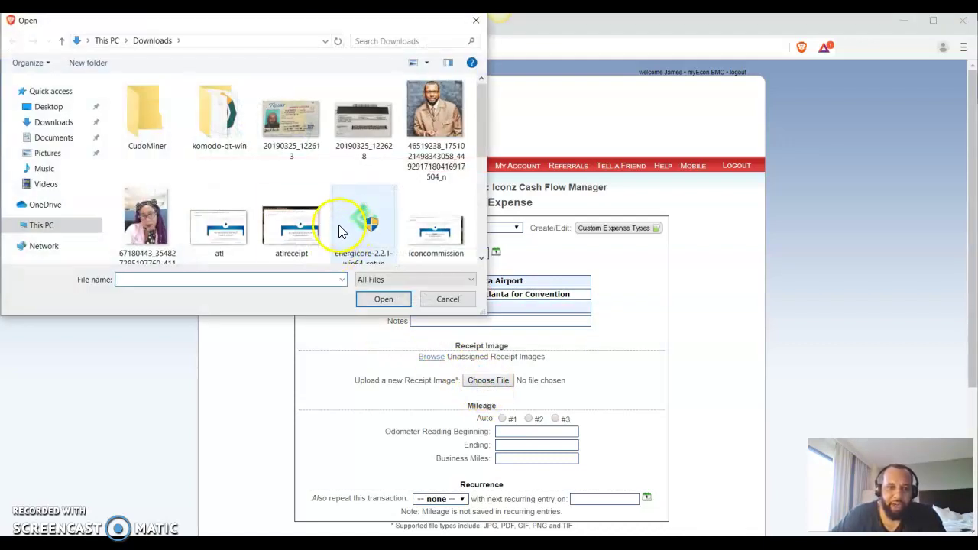
click(293, 225)
click(378, 299)
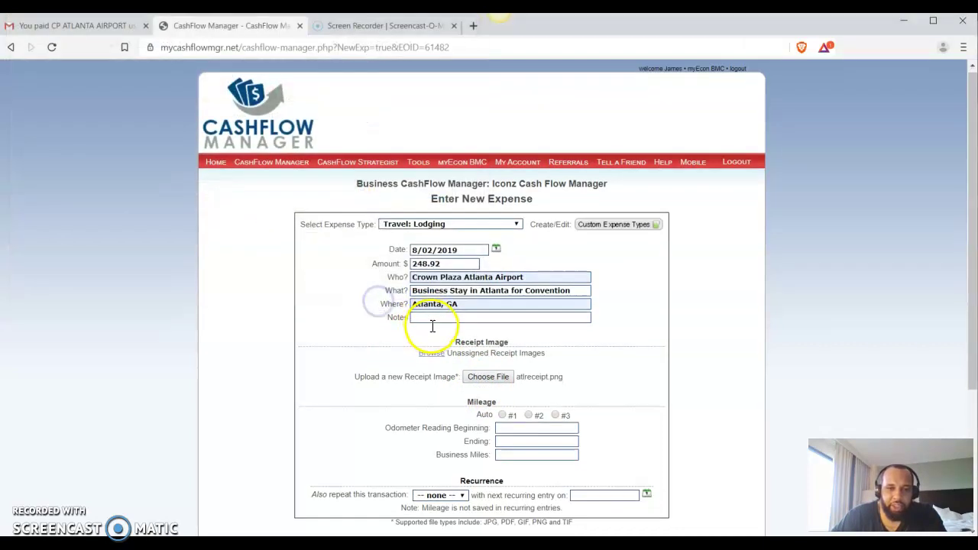
scroll(432, 327, down, 3)
click(415, 356)
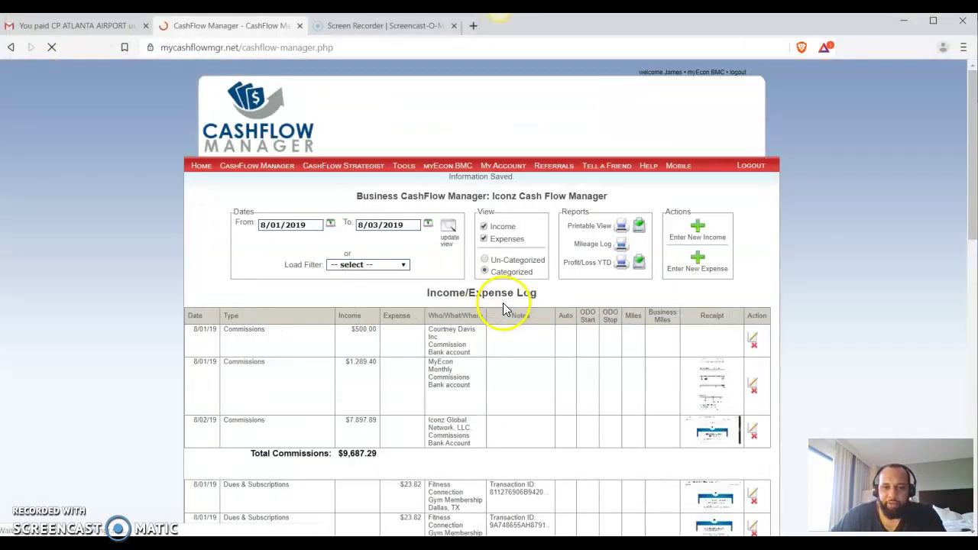